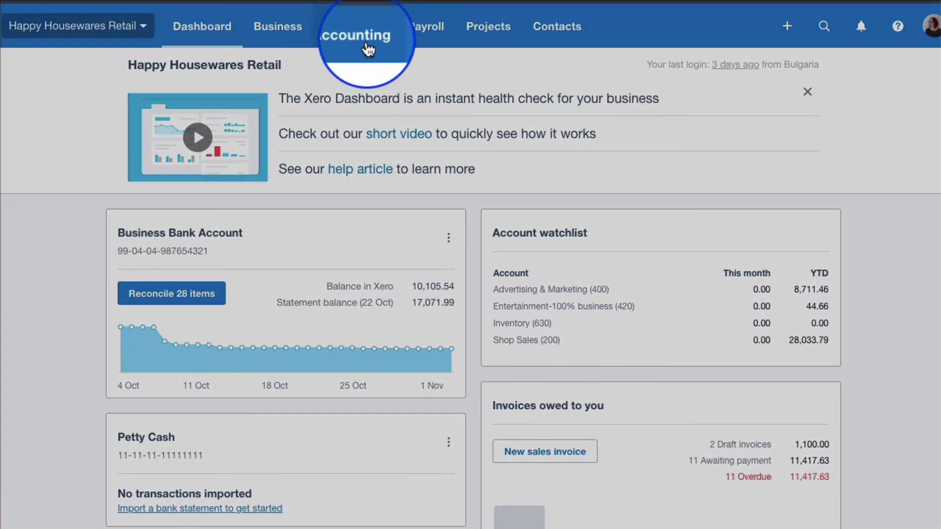
Open the Accounting menu from the Happy Housewares Retail dashboard
{"action": "left_click", "coordinate": [369, 34]}
From the Chart of accounts, add a bank account searched as 'My bank' and save it as Cash Sales
{"action": "scroll", "coordinate": [395, 273], "scroll_direction": "down", "scroll_amount": 3}
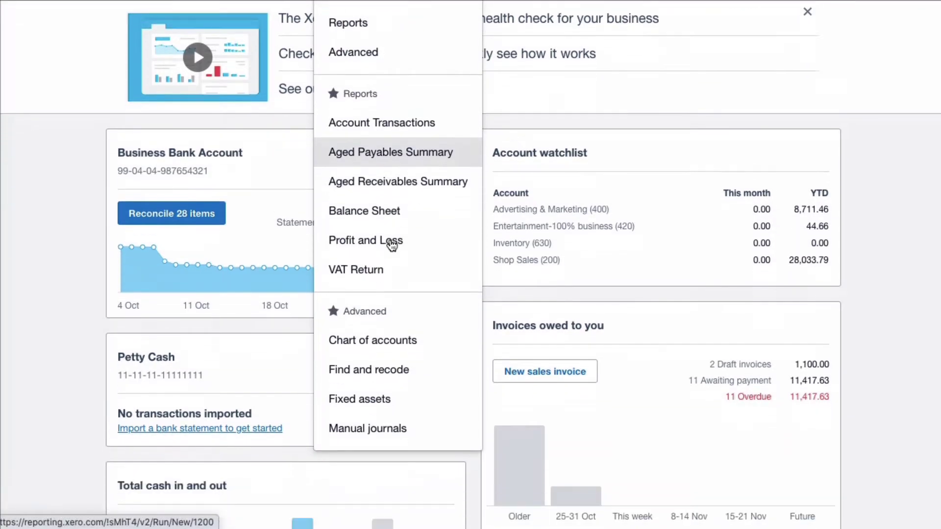
{"action": "left_click", "coordinate": [398, 333]}
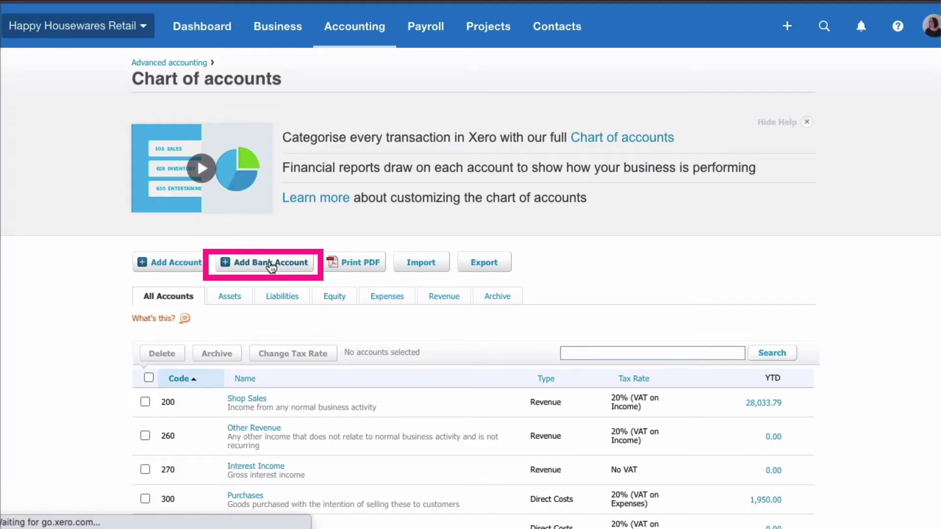
{"action": "left_click", "coordinate": [271, 263]}
{"action": "type", "text": "My bank"}
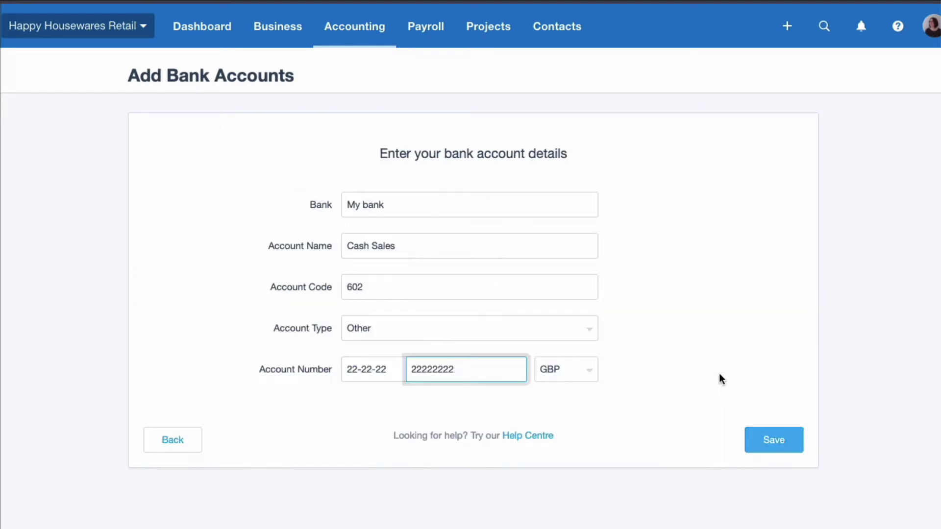
{"action": "left_click", "coordinate": [772, 446]}
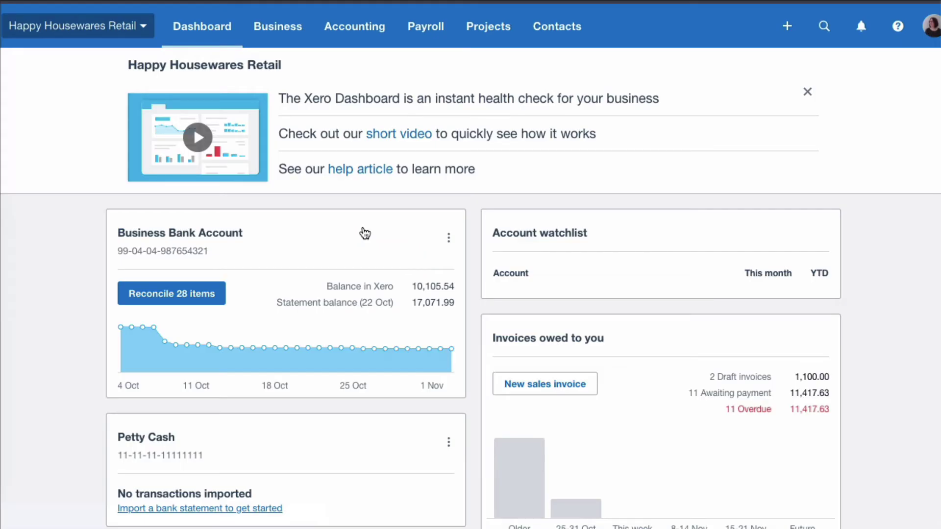
{"action": "scroll", "coordinate": [366, 235], "scroll_direction": "down", "scroll_amount": 3}
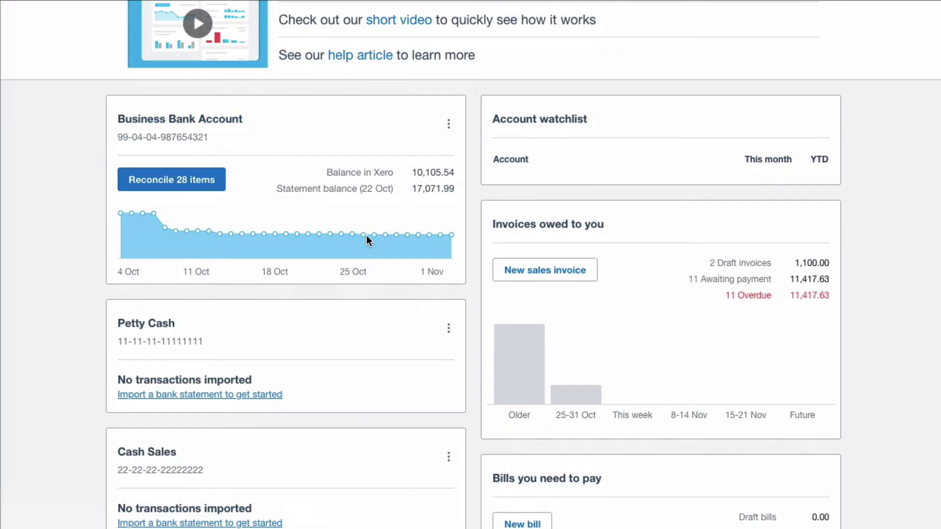
{"action": "scroll", "coordinate": [366, 236], "scroll_direction": "down", "scroll_amount": 2}
{"action": "scroll", "coordinate": [367, 237], "scroll_direction": "down", "scroll_amount": 4}
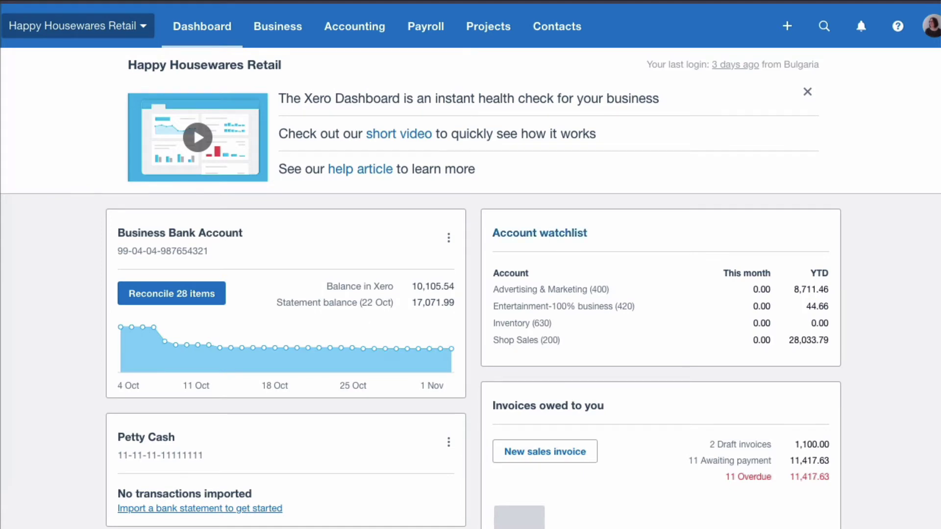
{"action": "scroll", "coordinate": [551, 163], "scroll_direction": "down", "scroll_amount": 5}
{"action": "scroll", "coordinate": [442, 240], "scroll_direction": "down", "scroll_amount": 2}
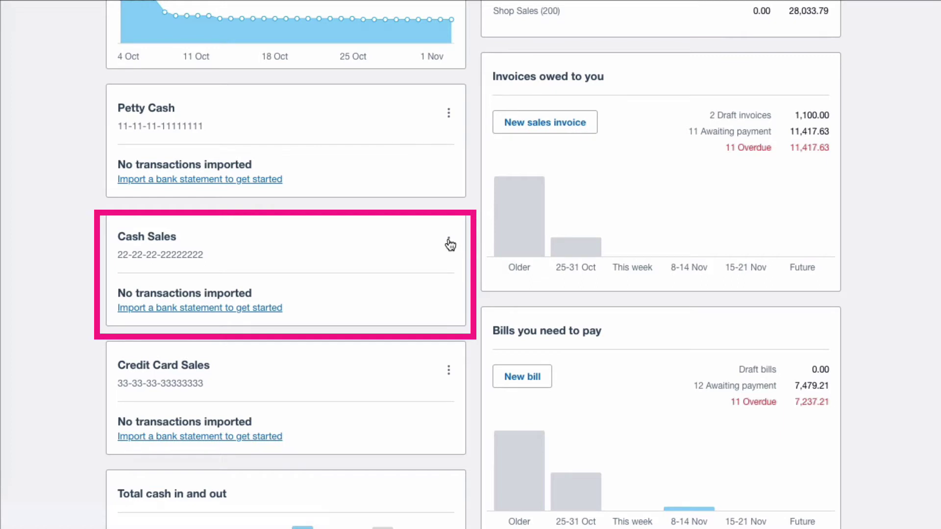
{"action": "left_click", "coordinate": [448, 243]}
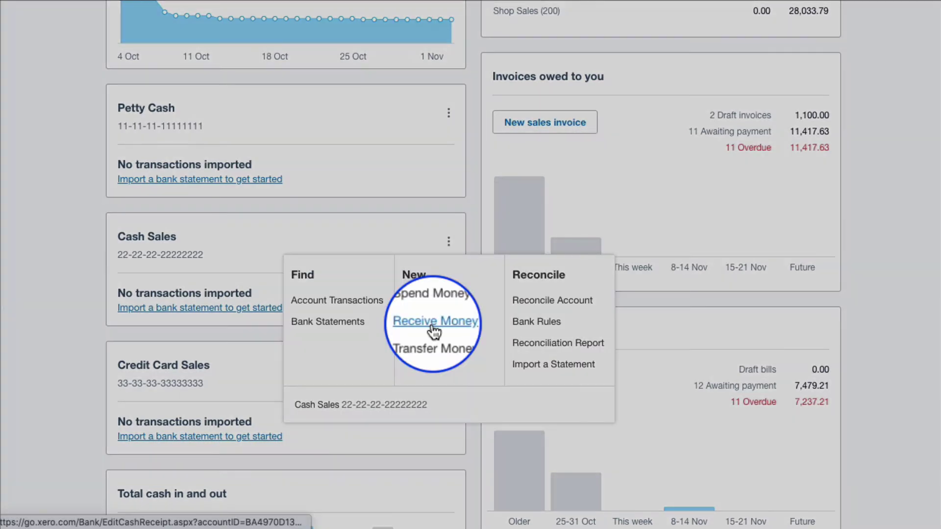
Start a Cash Sales money receipt from new payer Cash Customers dated 2 Nov 2020
{"action": "left_click", "coordinate": [434, 332]}
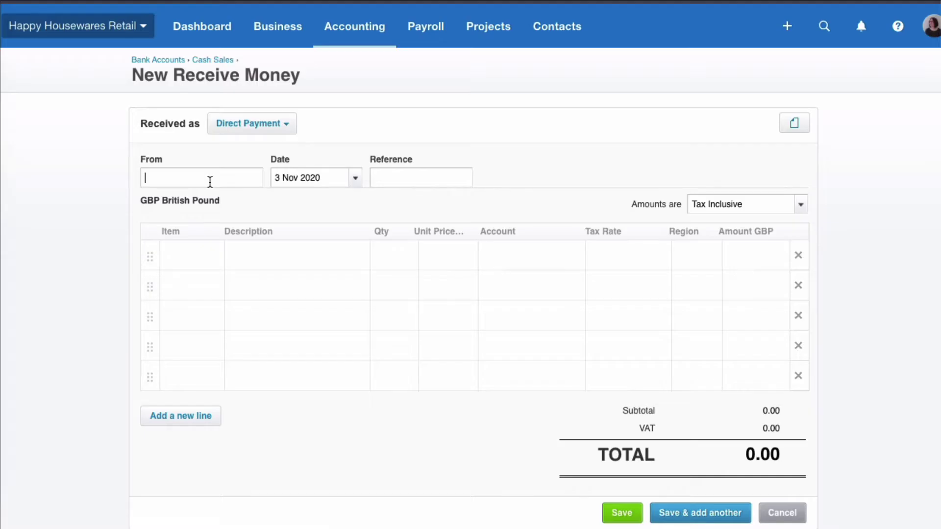
{"action": "type", "text": "Cash C"}
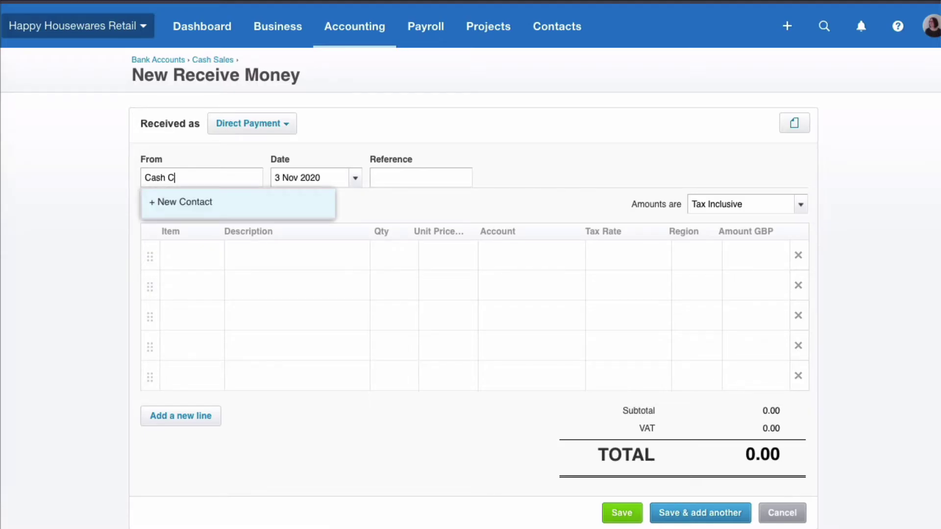
{"action": "type", "text": "ustomers"}
{"action": "key", "text": "Tab"}
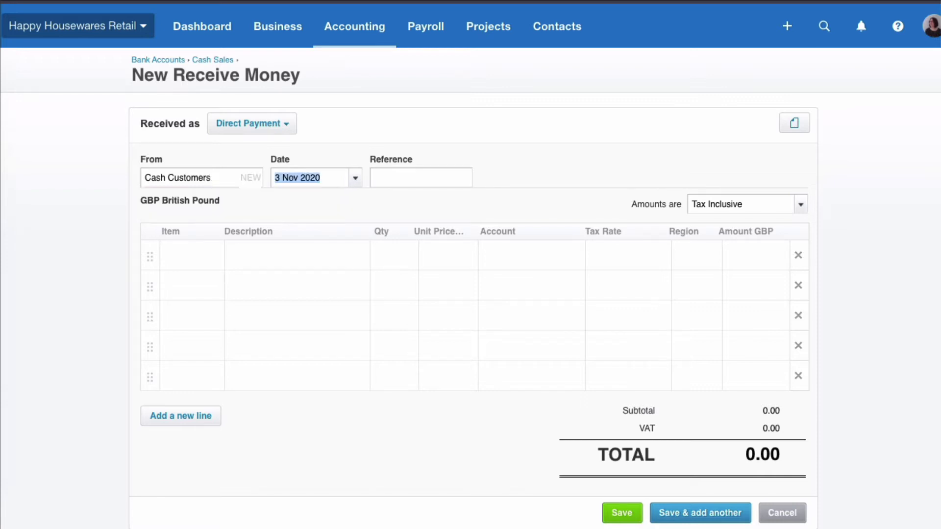
{"action": "left_click", "coordinate": [356, 178]}
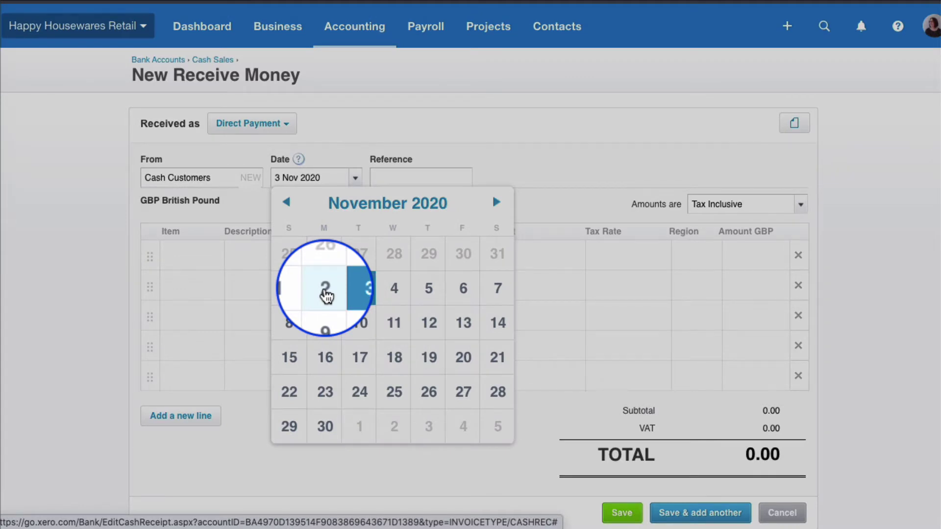
{"action": "left_click", "coordinate": [325, 289]}
Add a 'Cash sales' line, quantity 1 at 120, coded to 200 - Shop Sales, and save
{"action": "left_click", "coordinate": [266, 258]}
{"action": "type", "text": "Cash sales"}
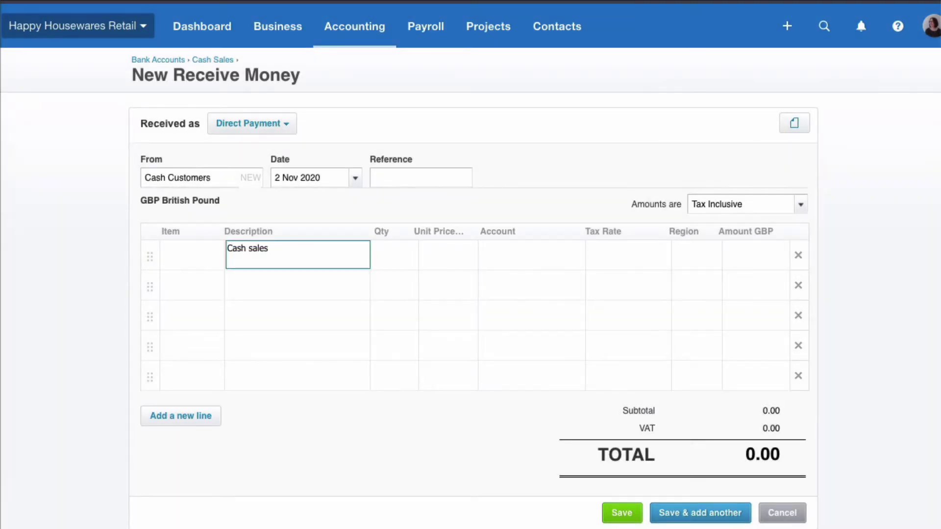
{"action": "key", "text": "Tab"}
{"action": "type", "text": "1"}
{"action": "key", "text": "Tab"}
{"action": "type", "text": "120"}
{"action": "key", "text": "Tab"}
{"action": "type", "text": "sho"}
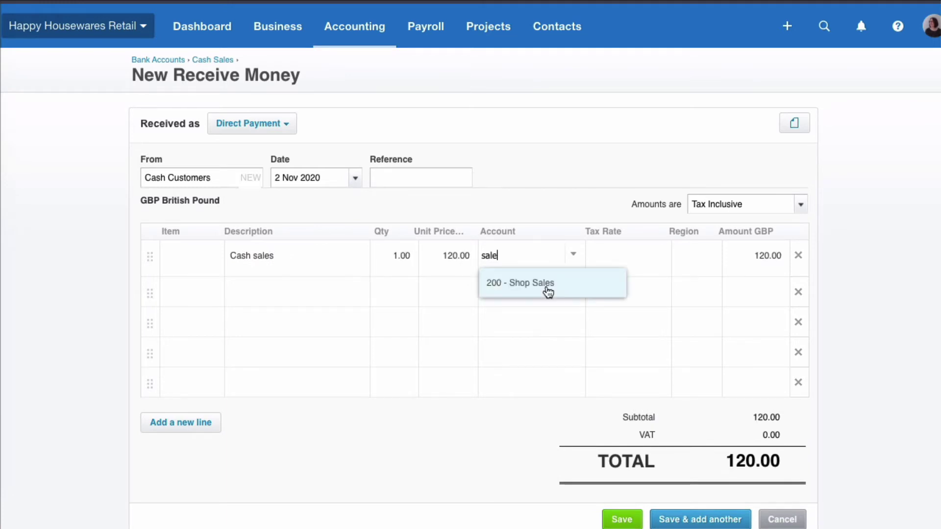
{"action": "left_click", "coordinate": [546, 288]}
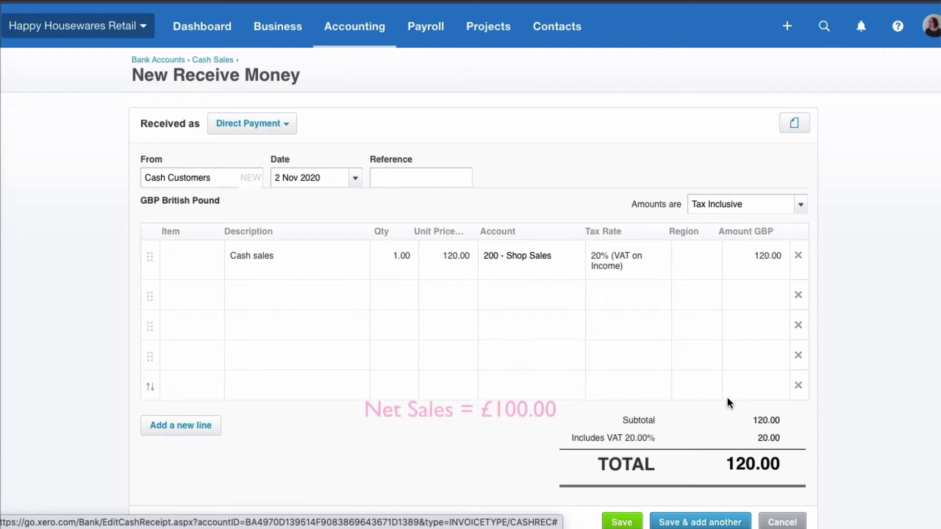
{"action": "scroll", "coordinate": [727, 398], "scroll_direction": "down", "scroll_amount": 2}
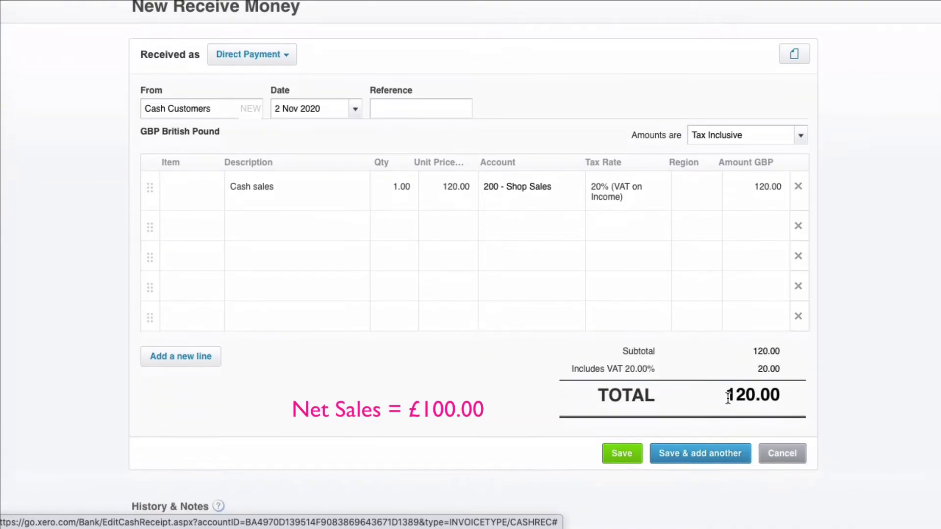
{"action": "left_click", "coordinate": [621, 454]}
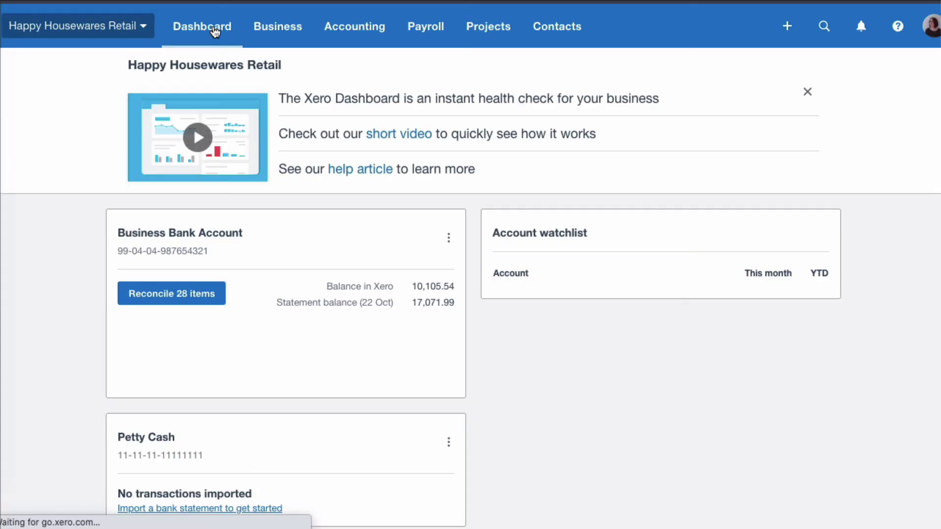
Start a new Receive Money entry and choose Credit Card Sales as the account
{"action": "scroll", "coordinate": [365, 207], "scroll_direction": "down", "scroll_amount": 6}
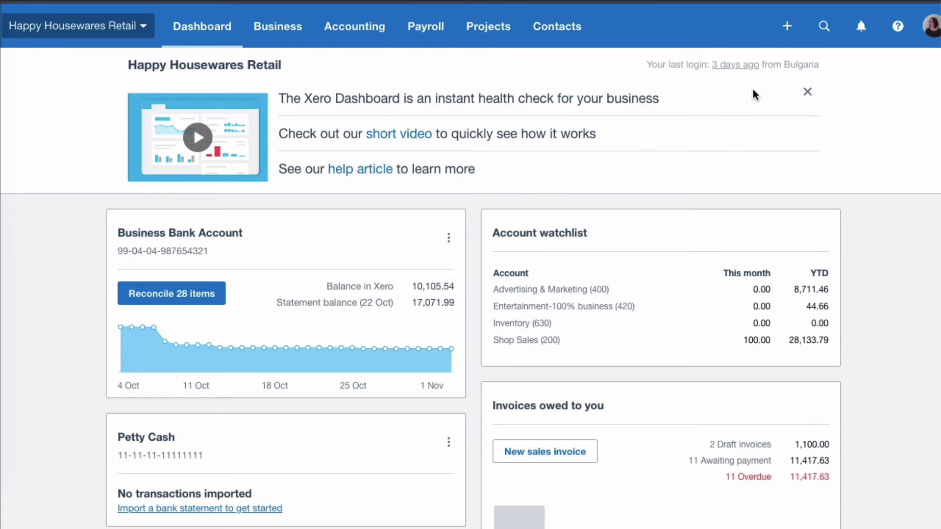
{"action": "left_click", "coordinate": [787, 27]}
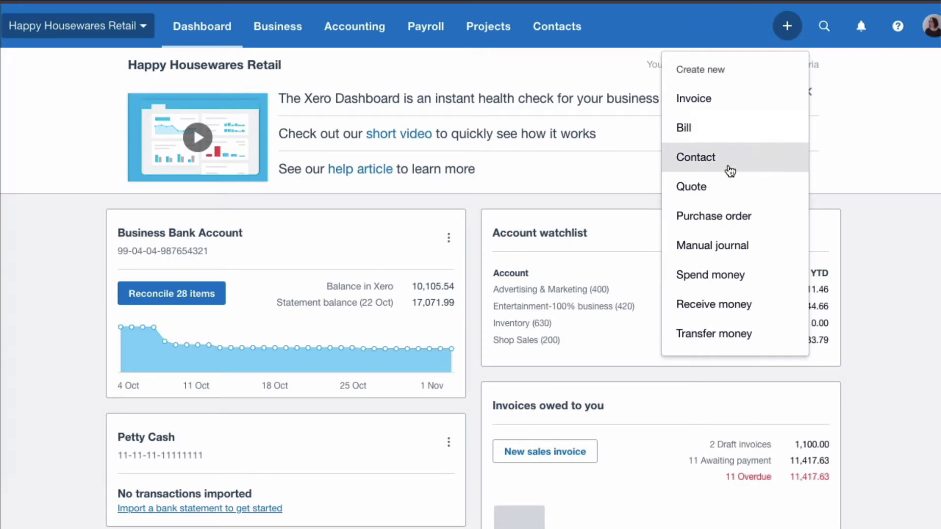
{"action": "left_click", "coordinate": [715, 306]}
{"action": "left_click", "coordinate": [364, 324]}
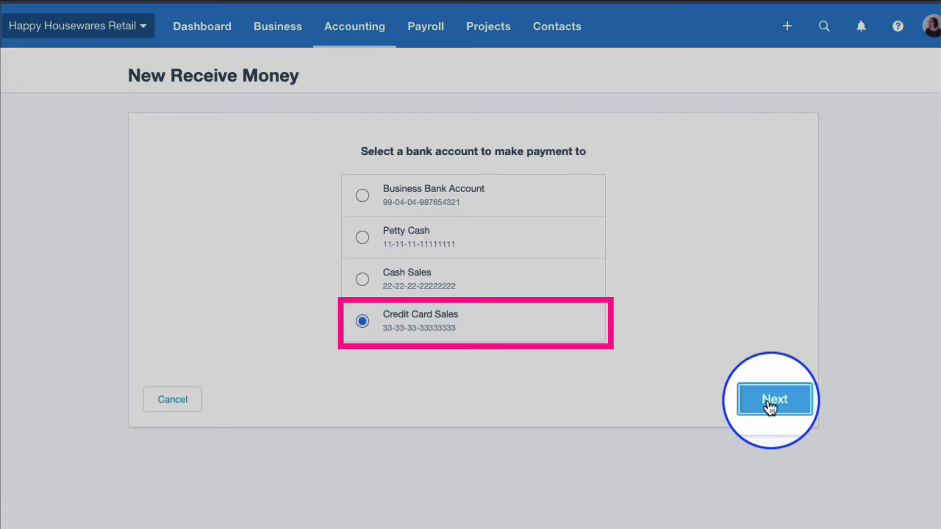
Set the receipt payer to Credit Card Customers and the date to 2 Nov 2020
{"action": "left_click", "coordinate": [769, 406]}
{"action": "left_click", "coordinate": [195, 185]}
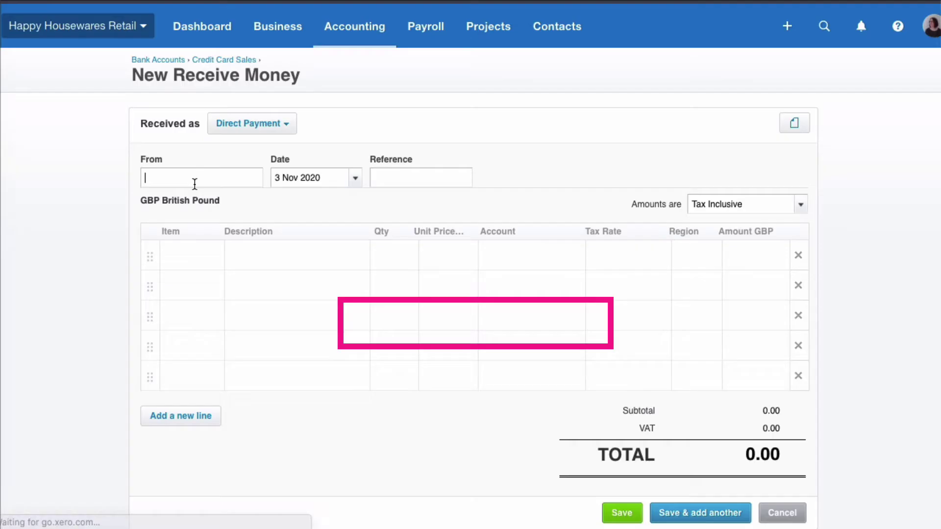
{"action": "type", "text": "C"}
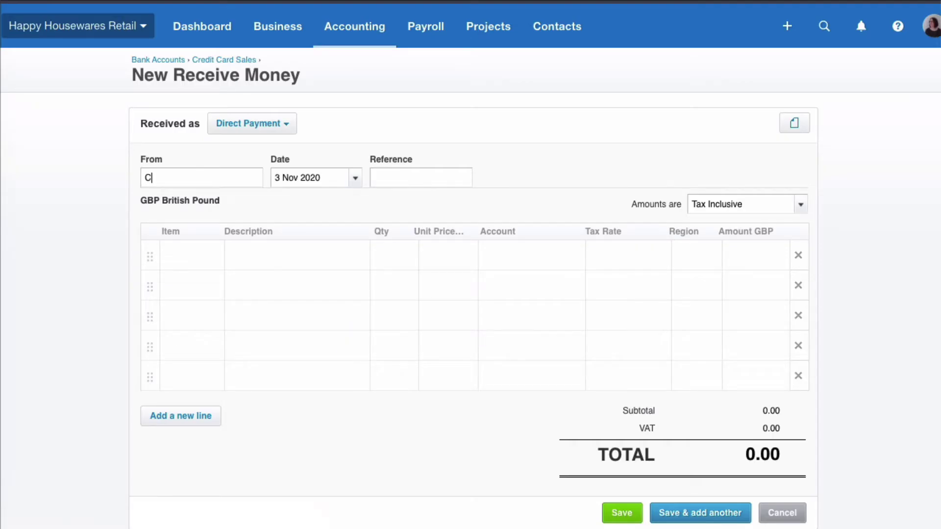
{"action": "type", "text": "redit Card Customers"}
{"action": "key", "text": "Tab"}
{"action": "left_click", "coordinate": [323, 289]}
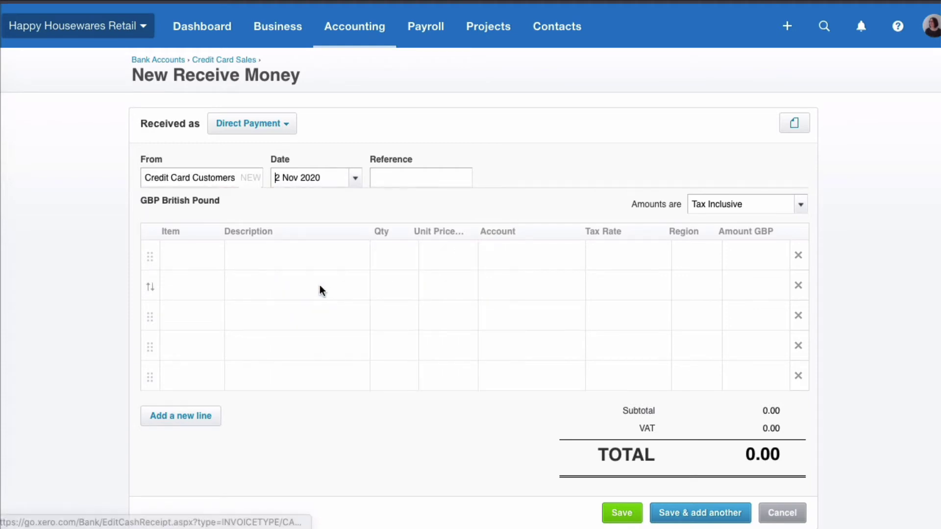
Add a 'Credit card sales' line, quantity 1 at 240, coded to 200 - Shop Sales
{"action": "left_click", "coordinate": [248, 256]}
{"action": "type", "text": "Credit card sales"}
{"action": "key", "text": "Tab"}
{"action": "type", "text": "1"}
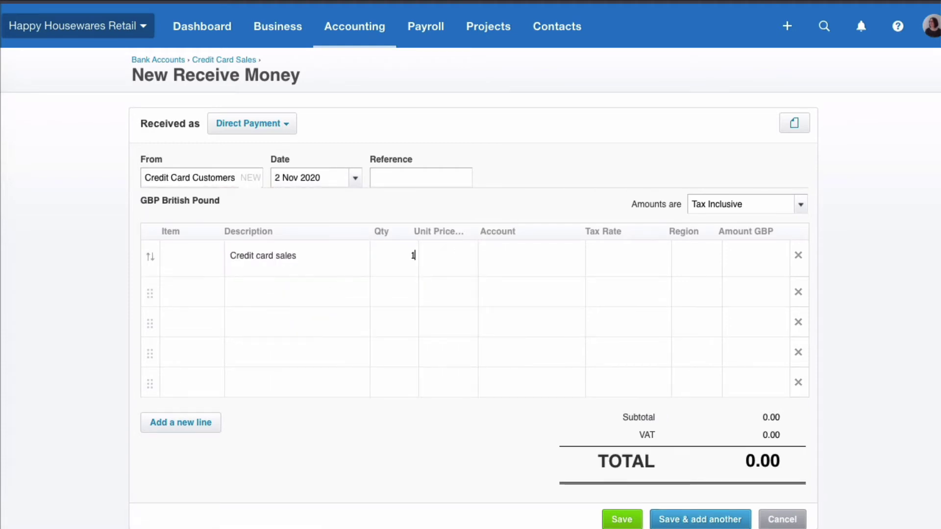
{"action": "key", "text": "Tab"}
{"action": "type", "text": "240"}
{"action": "key", "text": "Tab"}
{"action": "type", "text": "sa"}
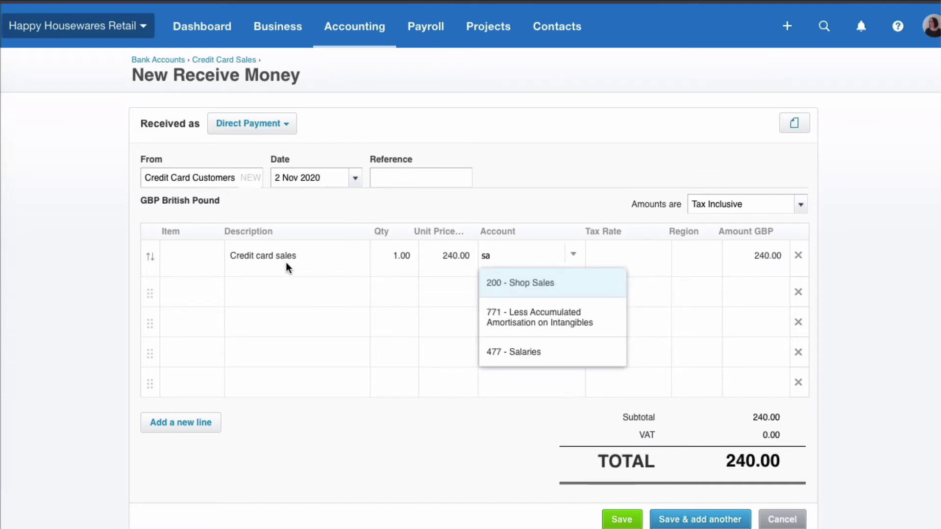
{"action": "left_click", "coordinate": [513, 283]}
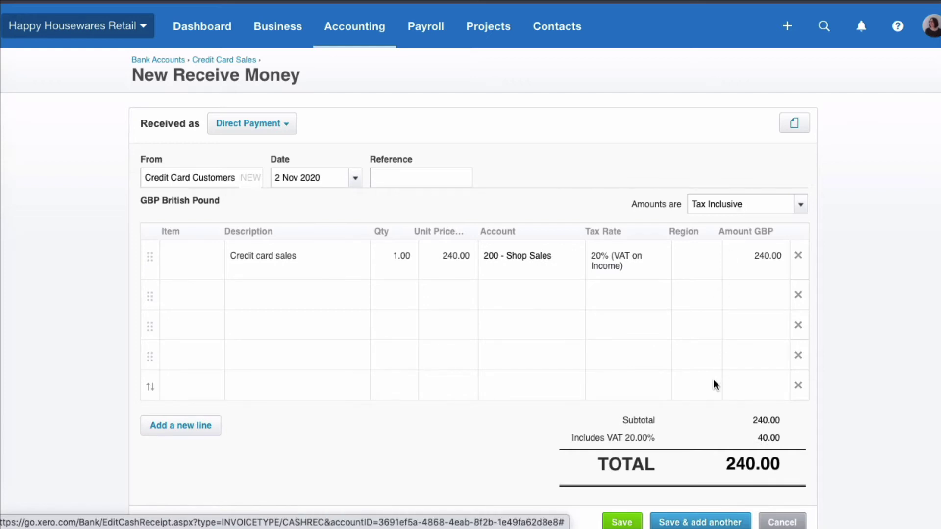
{"action": "scroll", "coordinate": [713, 378], "scroll_direction": "down", "scroll_amount": 3}
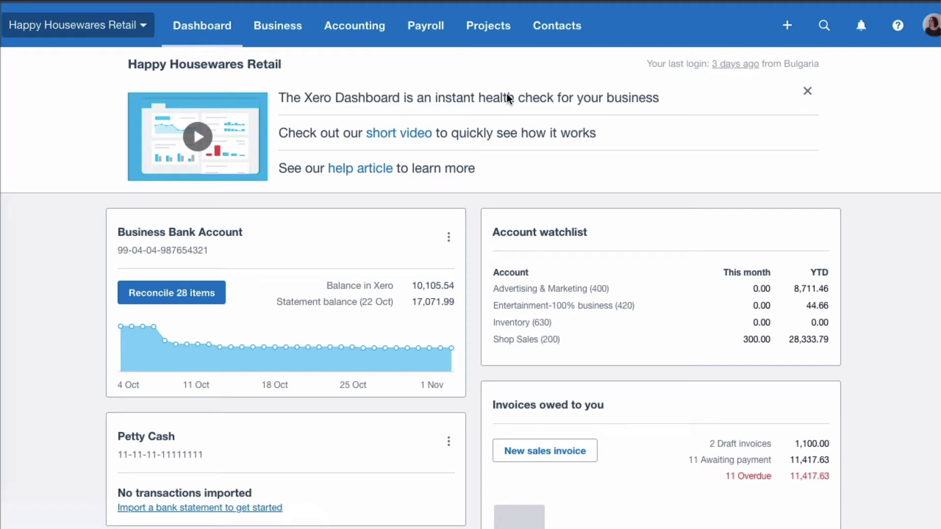
Scroll the dashboard to check the Cash Sales 120.00 and Credit Card Sales 240.00 balances
{"action": "scroll", "coordinate": [292, 246], "scroll_direction": "down", "scroll_amount": 5}
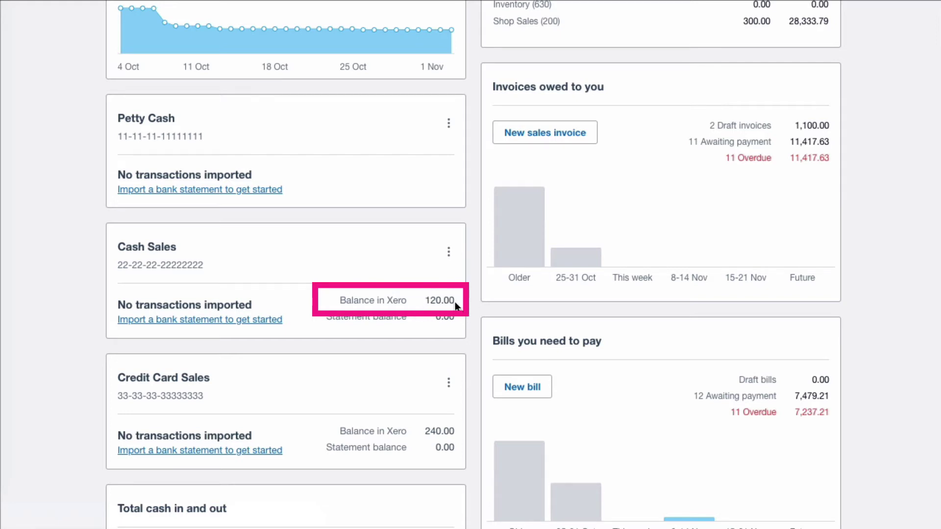
{"action": "scroll", "coordinate": [455, 306], "scroll_direction": "down", "scroll_amount": 1}
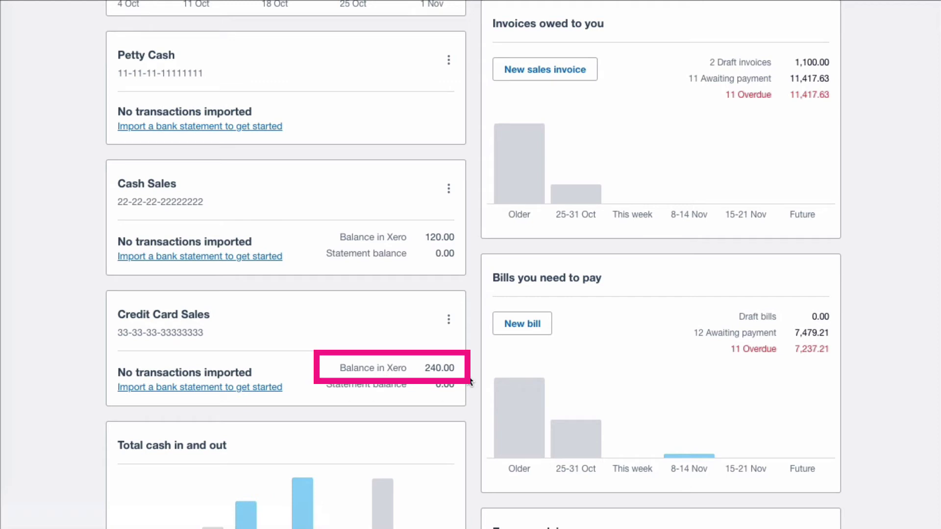
{"action": "scroll", "coordinate": [469, 381], "scroll_direction": "up", "scroll_amount": 5}
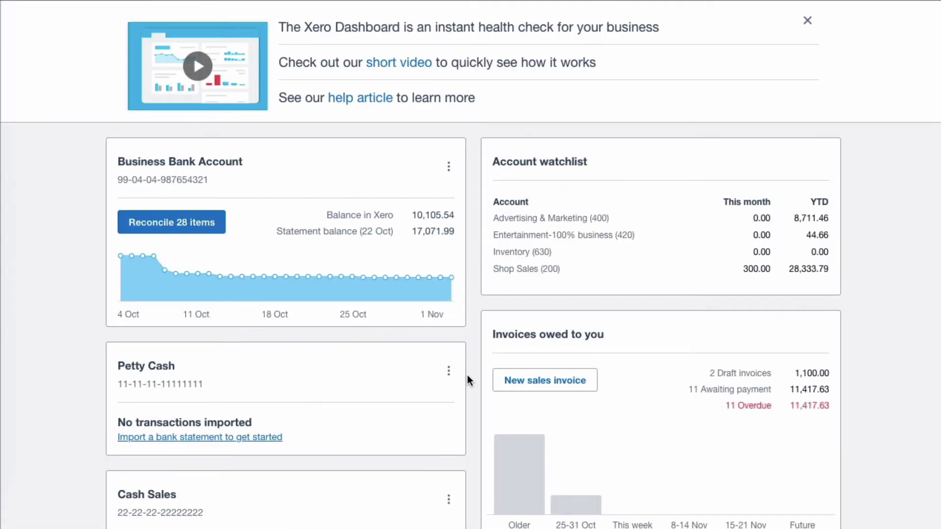
{"action": "scroll", "coordinate": [467, 375], "scroll_direction": "up", "scroll_amount": 2}
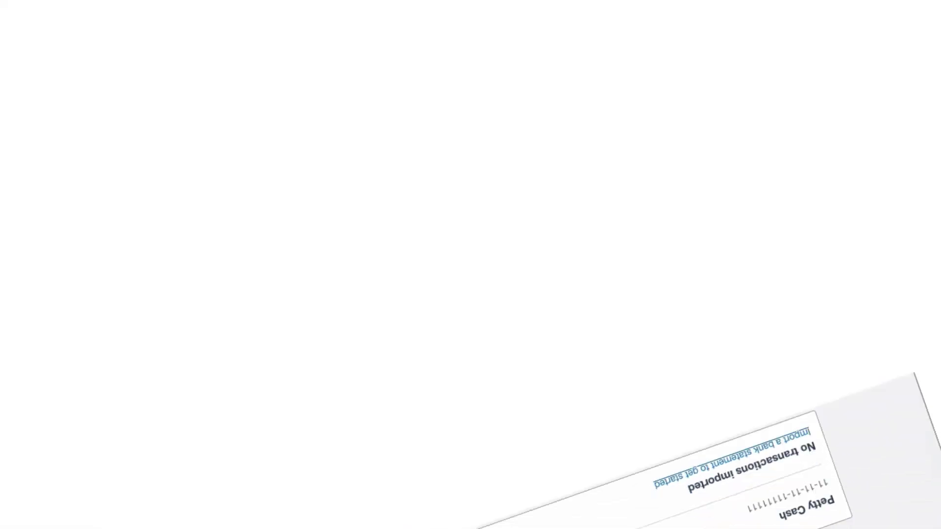
{"action": "scroll", "coordinate": [418, 198], "scroll_direction": "down", "scroll_amount": 3}
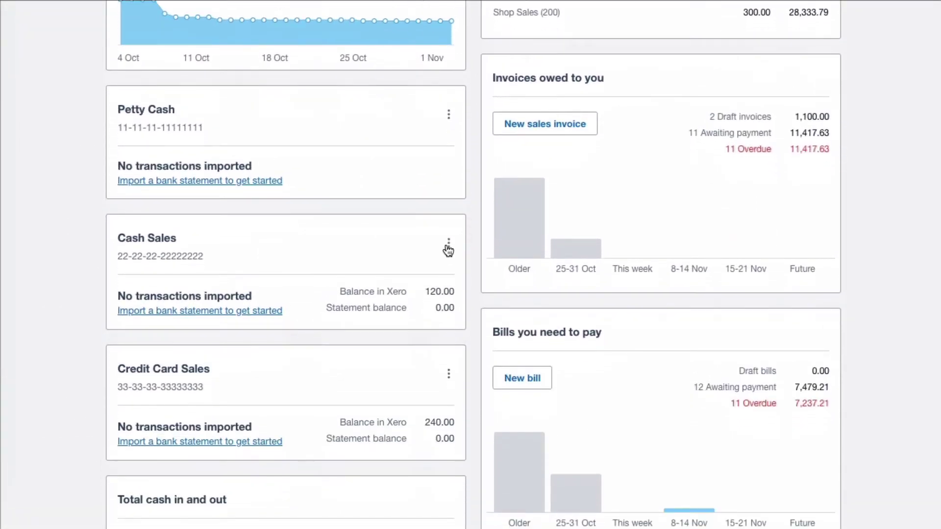
Record a 60.00 Cash Sales receipt from Cash Customers
{"action": "left_click", "coordinate": [448, 245]}
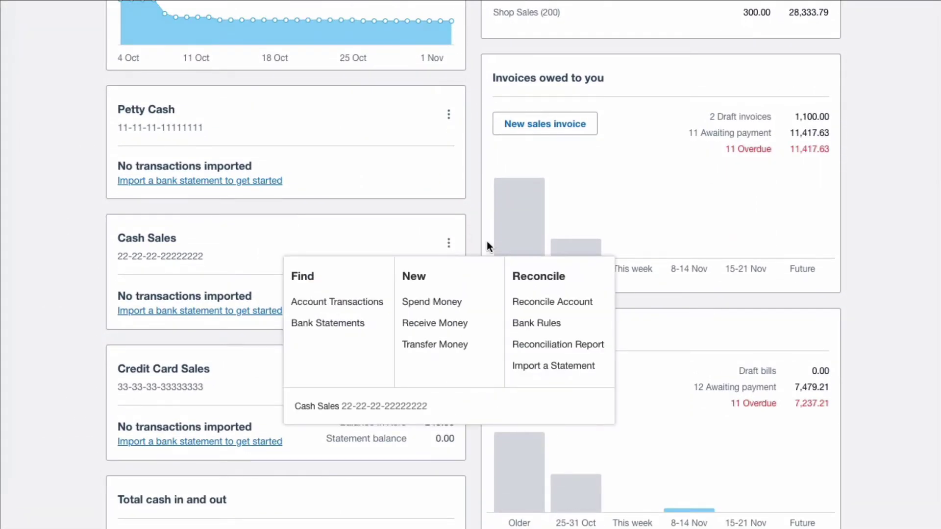
{"action": "left_click", "coordinate": [434, 323]}
{"action": "type", "text": "Cash"}
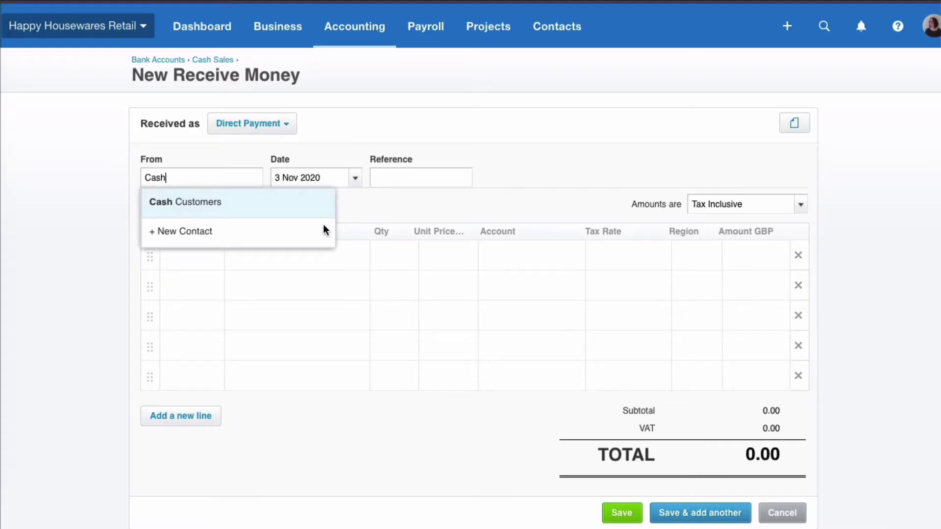
{"action": "left_click", "coordinate": [183, 202]}
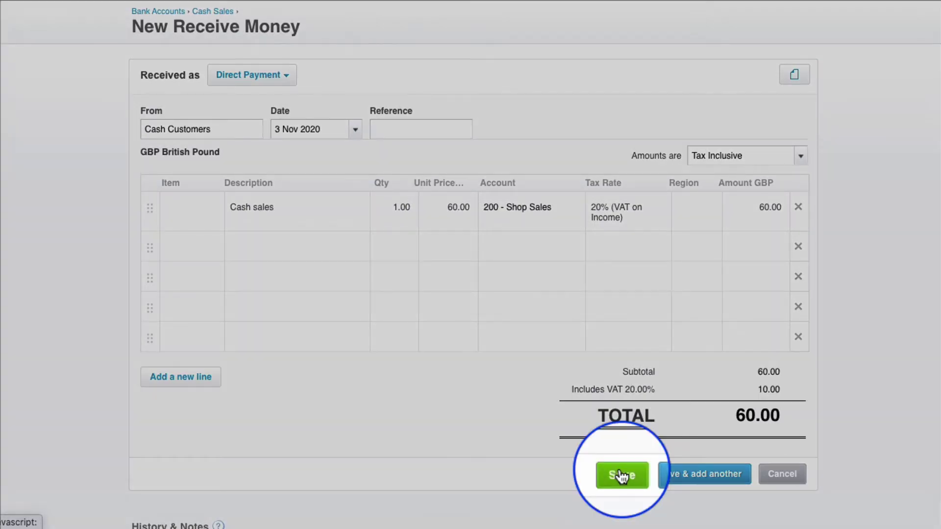
Record and save a 240.00 Credit Card Sales receipt
{"action": "left_click", "coordinate": [449, 224]}
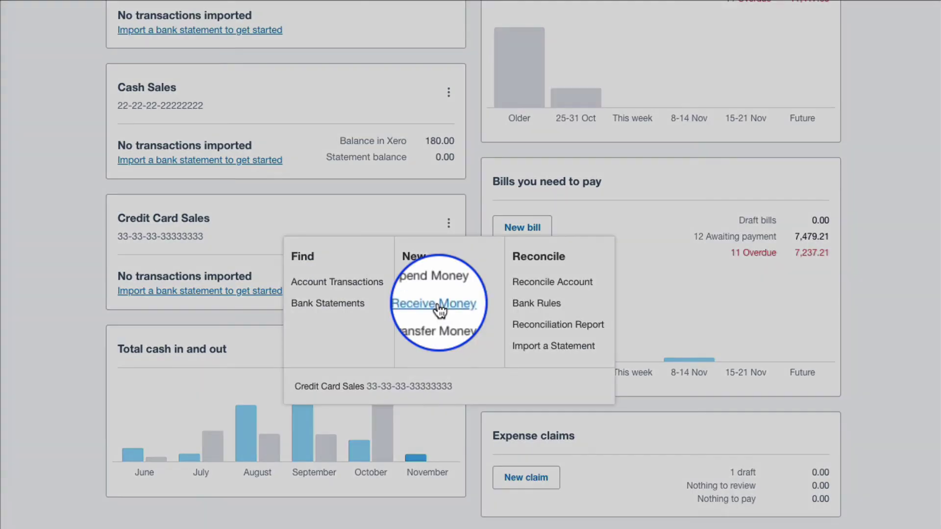
{"action": "left_click", "coordinate": [435, 304]}
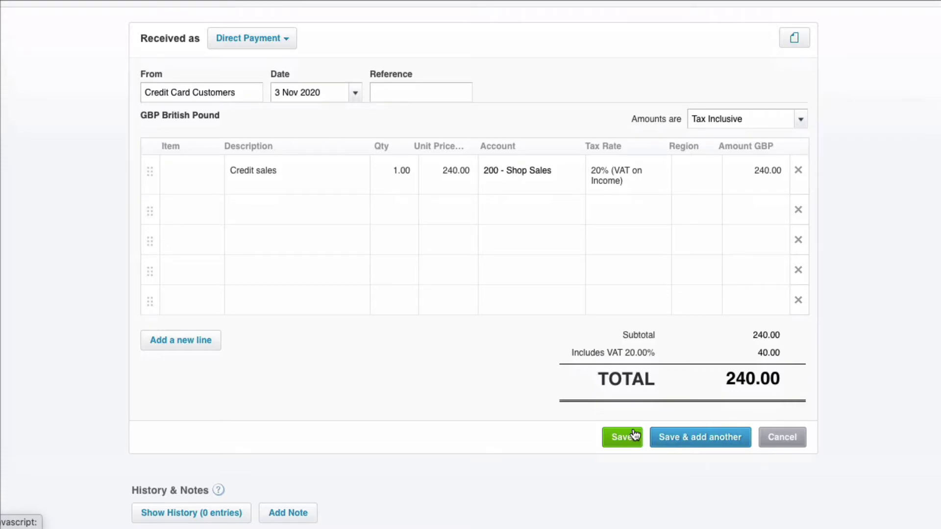
{"action": "left_click", "coordinate": [634, 435]}
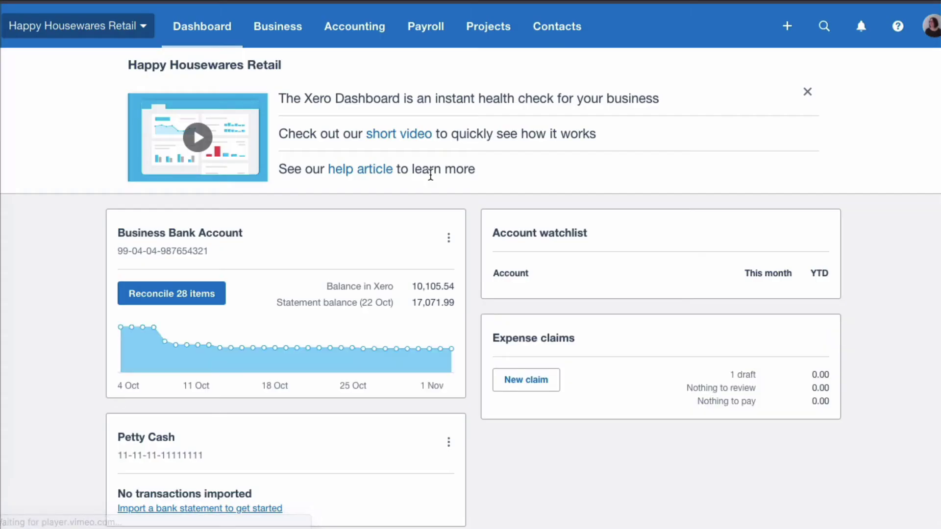
{"action": "scroll", "coordinate": [431, 176], "scroll_direction": "down", "scroll_amount": 4}
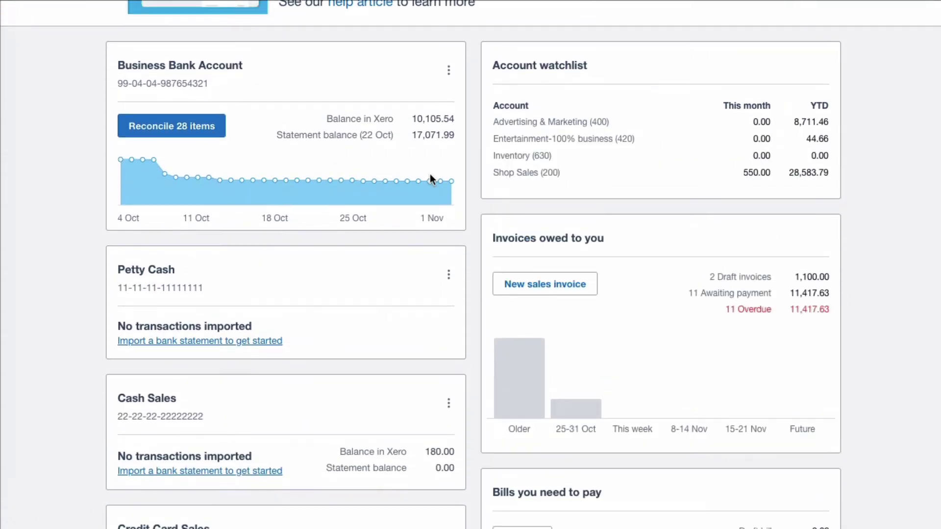
{"action": "scroll", "coordinate": [430, 174], "scroll_direction": "down", "scroll_amount": 1}
{"action": "scroll", "coordinate": [431, 175], "scroll_direction": "down", "scroll_amount": 3}
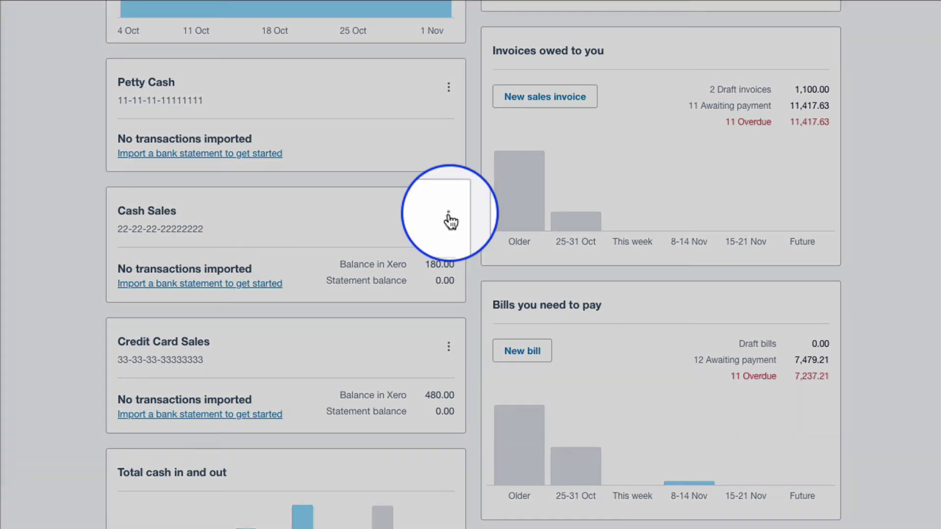
Set up a 50.00 transfer from Cash Sales to the Business Bank Account
{"action": "left_click", "coordinate": [448, 217]}
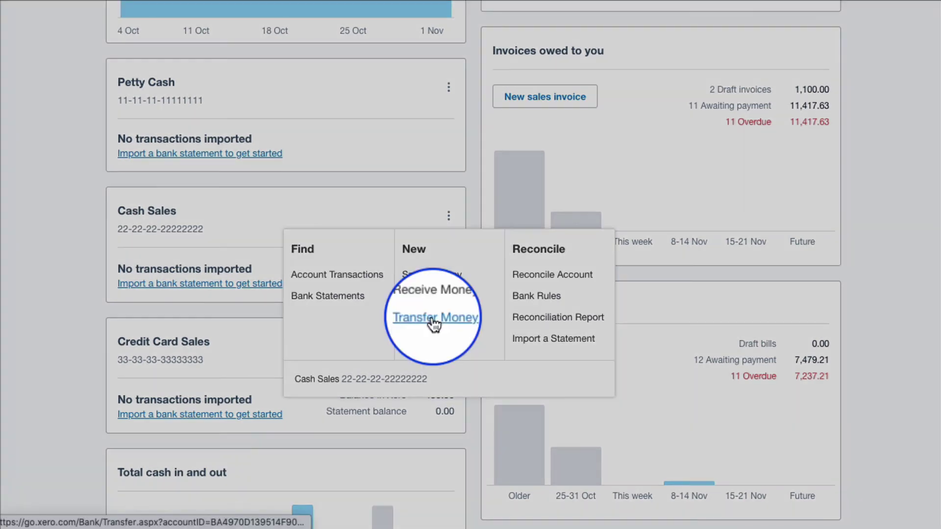
{"action": "left_click", "coordinate": [433, 318]}
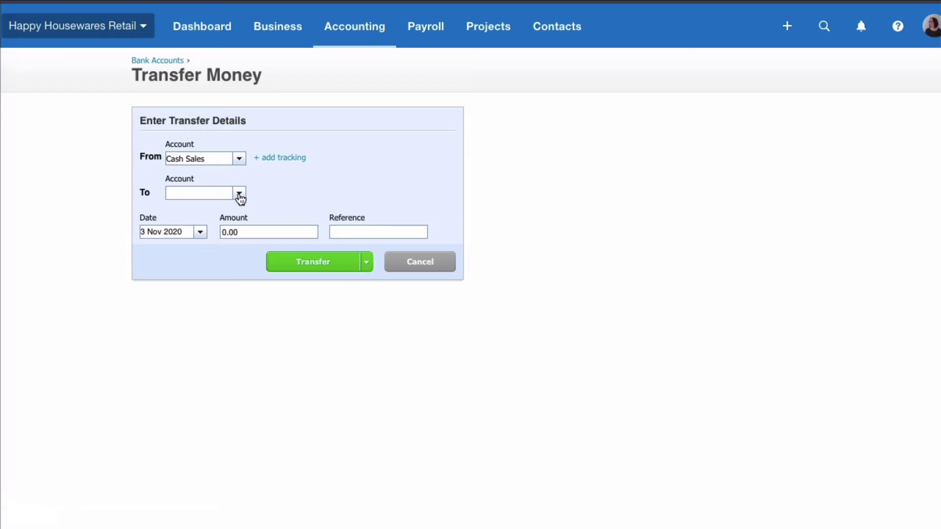
{"action": "left_click", "coordinate": [239, 195]}
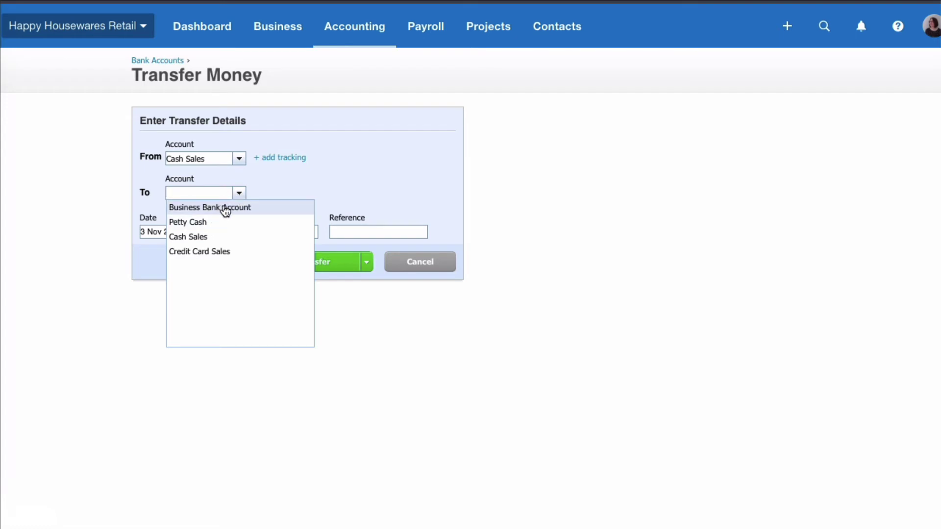
{"action": "left_click", "coordinate": [222, 207]}
{"action": "left_click", "coordinate": [245, 233]}
{"action": "type", "text": "50"}
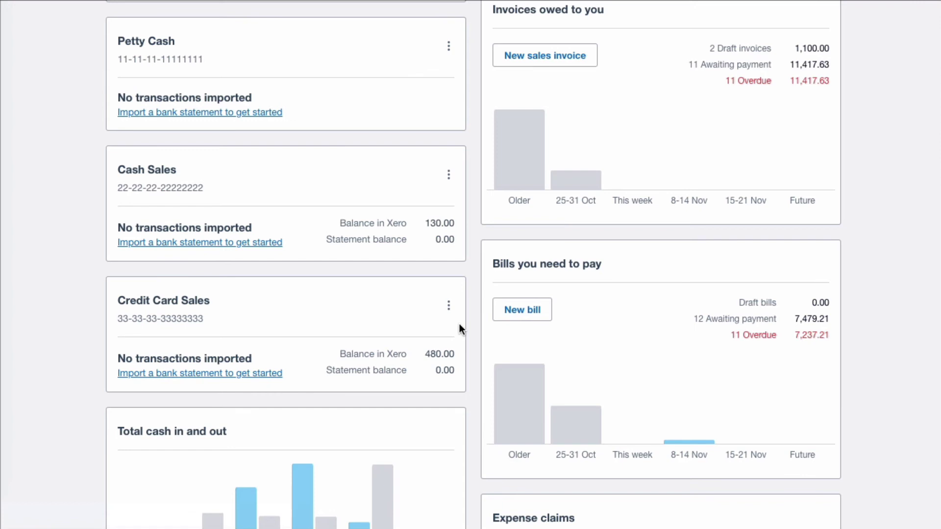
{"action": "scroll", "coordinate": [459, 327], "scroll_direction": "up", "scroll_amount": 1}
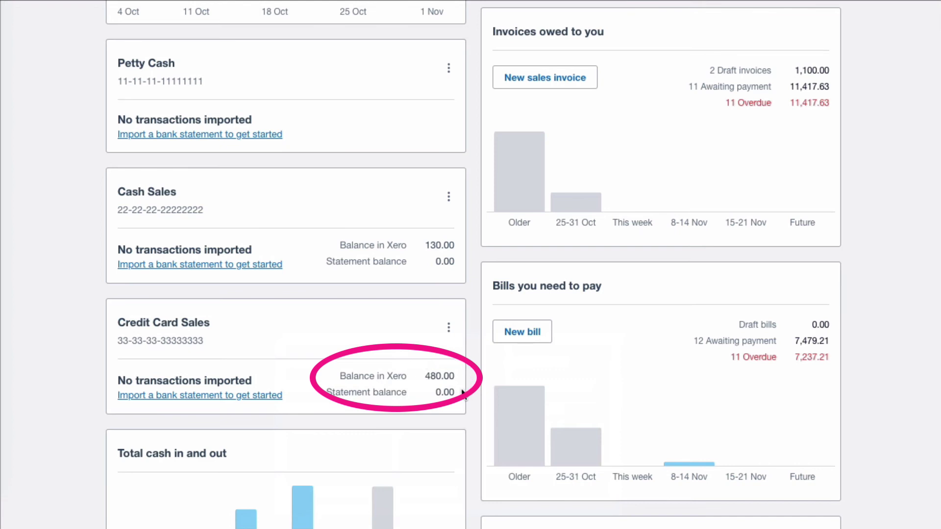
Transfer 480.00 from Credit Card Sales to the Business Bank Account
{"action": "left_click", "coordinate": [448, 329]}
{"action": "left_click", "coordinate": [435, 429]}
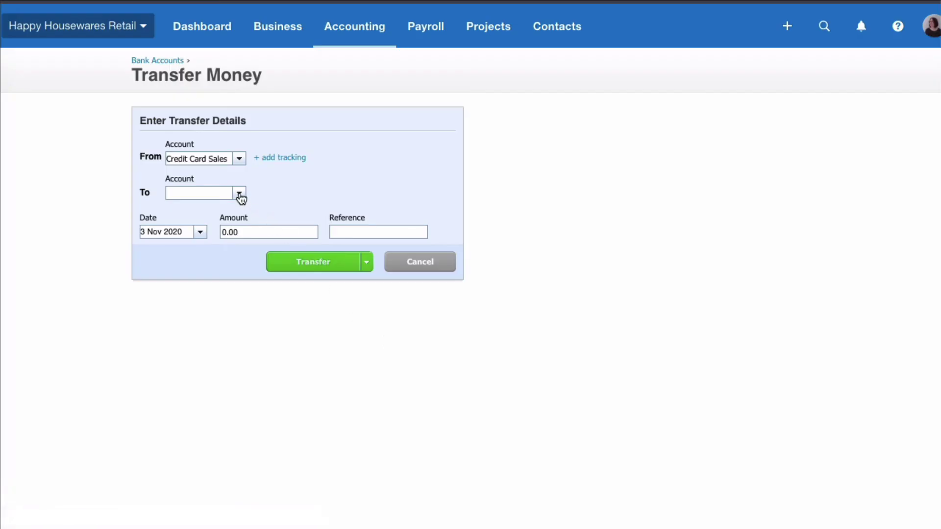
{"action": "left_click", "coordinate": [239, 193]}
{"action": "left_click", "coordinate": [227, 208]}
{"action": "left_click", "coordinate": [243, 232]}
{"action": "type", "text": "480"}
{"action": "left_click", "coordinate": [312, 261]}
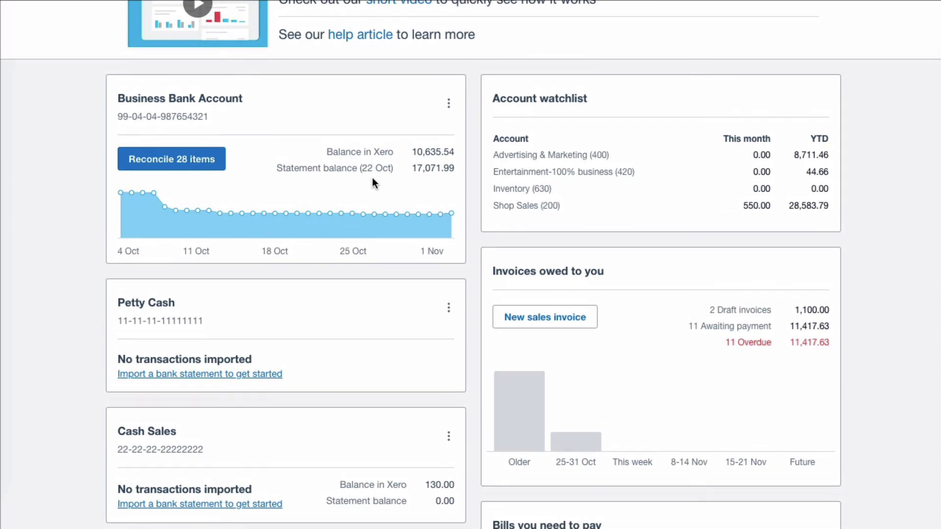
{"action": "scroll", "coordinate": [372, 181], "scroll_direction": "down", "scroll_amount": 3}
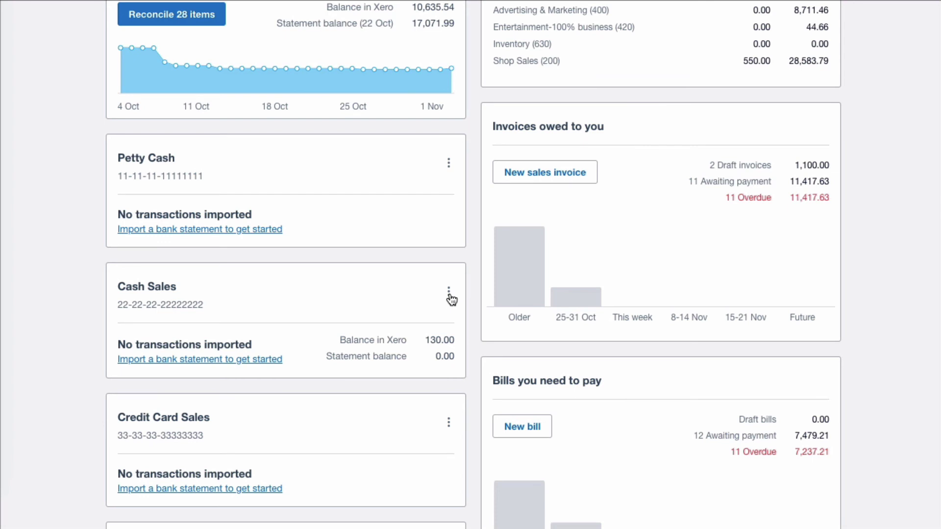
{"action": "scroll", "coordinate": [451, 300], "scroll_direction": "down", "scroll_amount": 1}
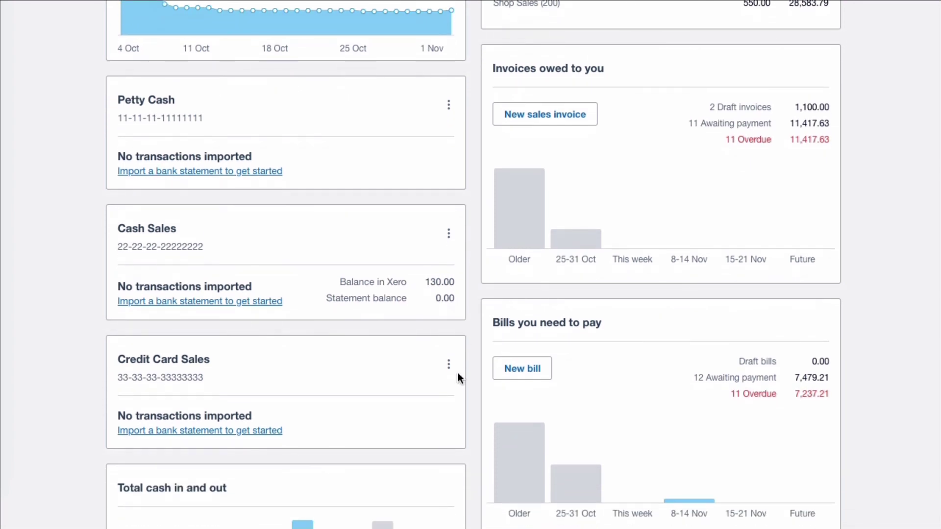